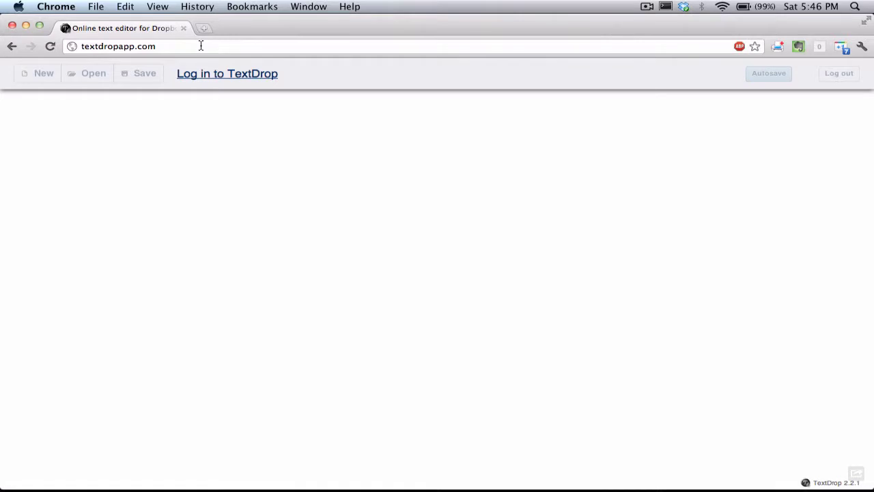
Step: Log in to TextDrop with the Dropbox account and submit the sign-in details
left_click(231, 76)
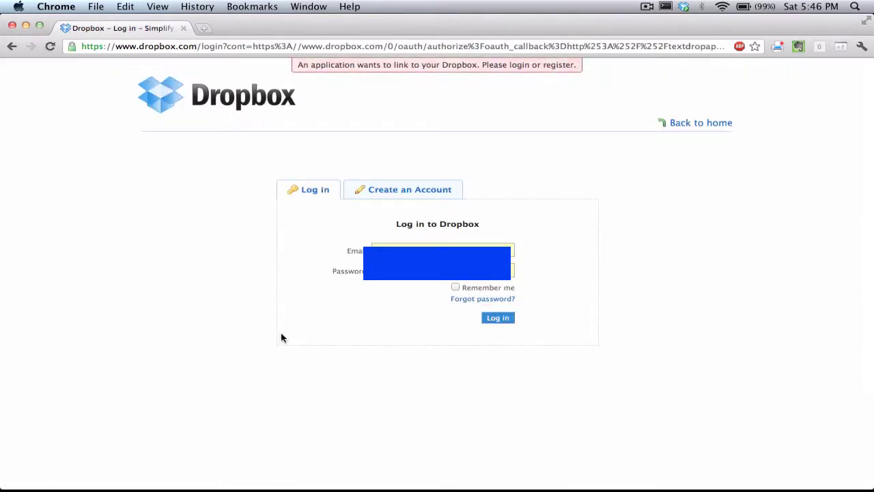
left_click(508, 323)
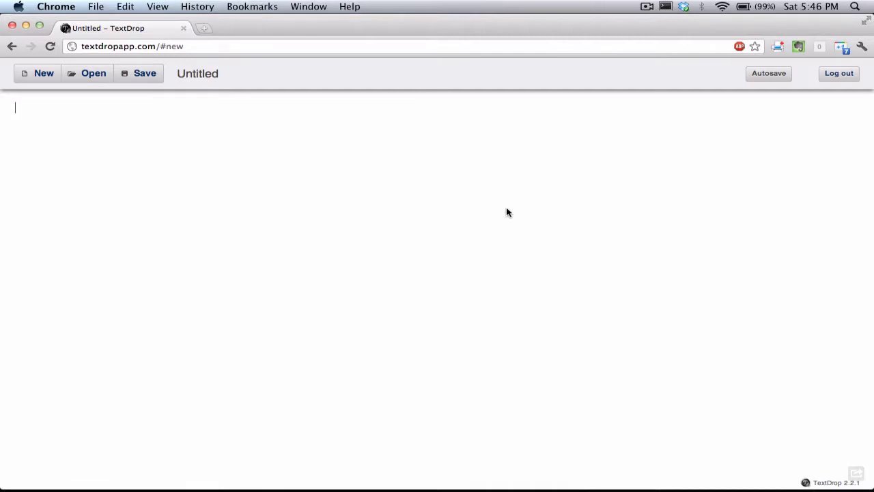
Step: Type 'Hello i creatting this' and correct 'creatting' to 'creating'
type("Hello i")
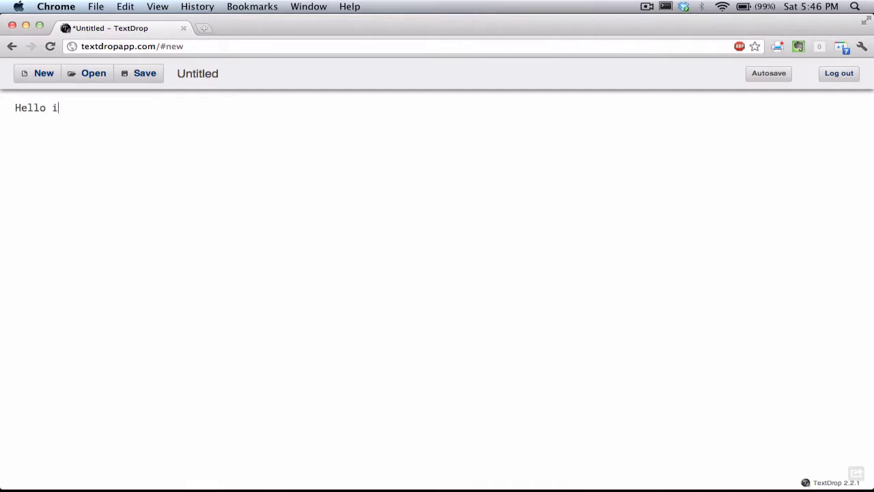
type("  creatting th")
type("is")
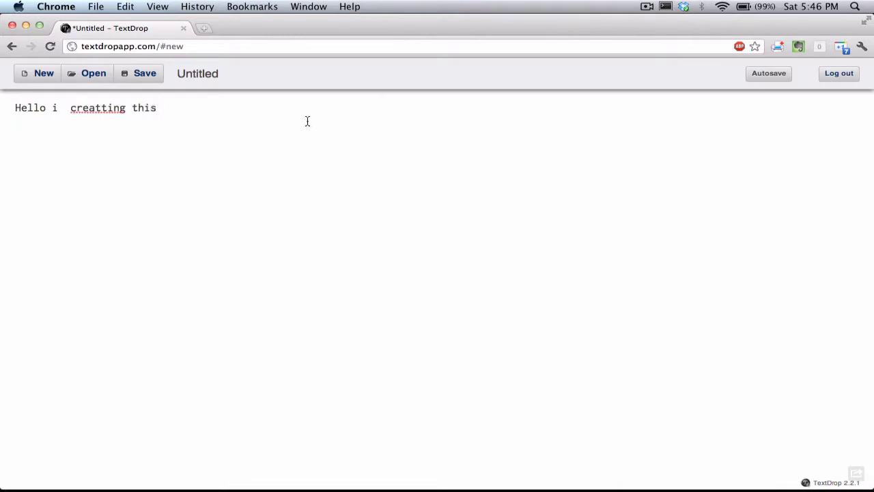
left_click(102, 107)
key("BackSpace")
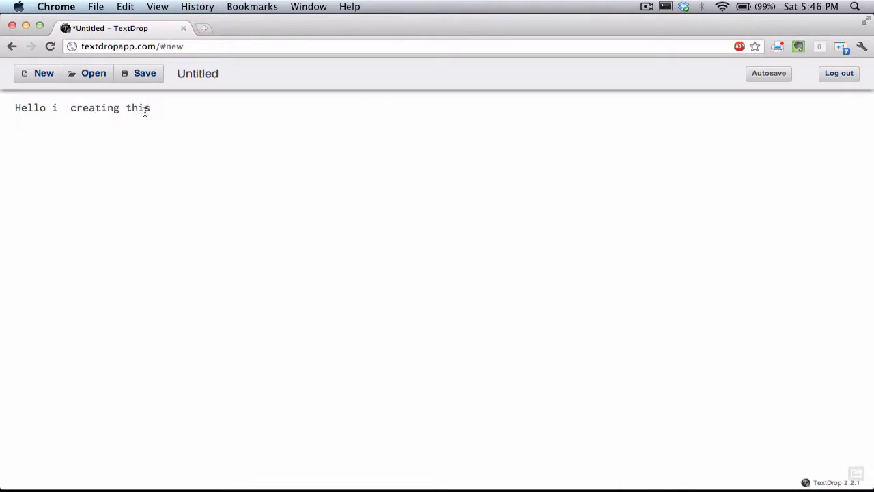
left_click(183, 104)
Step: Finish the line with 'video for youtube', fixing typos and removing the doubled space
type("vidoe")
key("BackSpace")
key("BackSpace")
type("eo for ")
type("yuo")
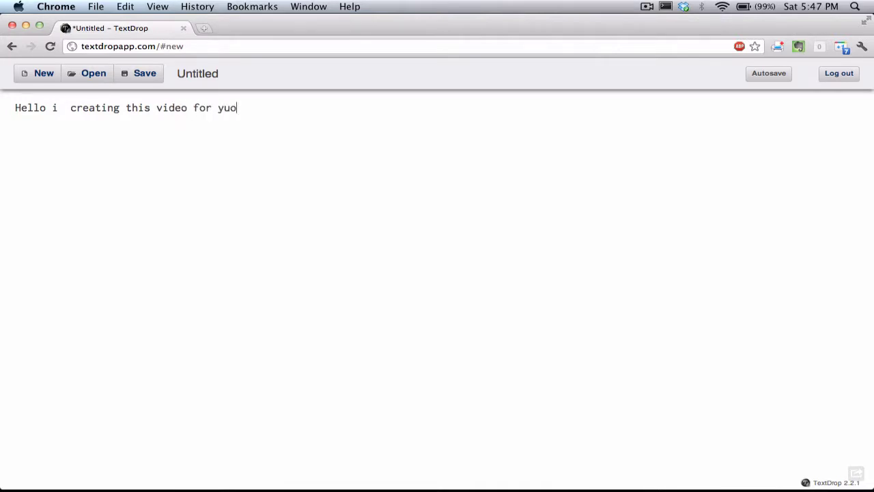
key("BackSpace")
key("BackSpace")
type("outube")
left_click(69, 107)
key("BackSpace")
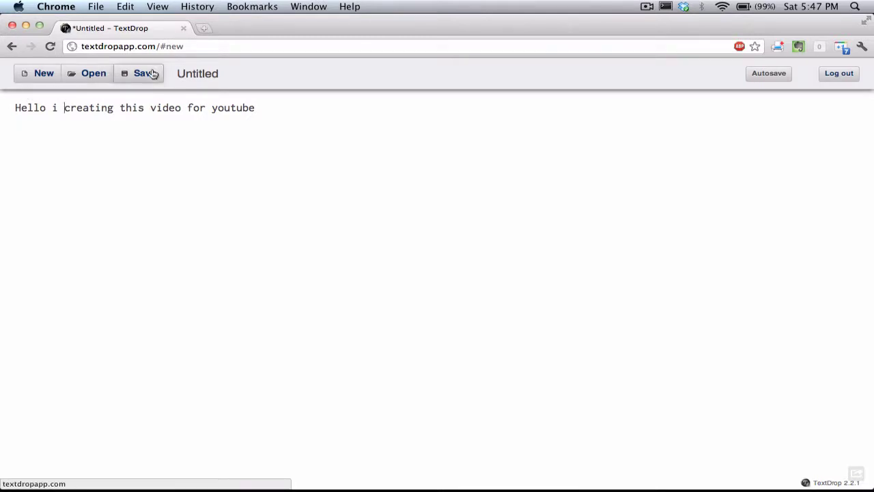
Step: Replace the Untitled file name with 'youtube' and save it to Dropbox
left_click(145, 73)
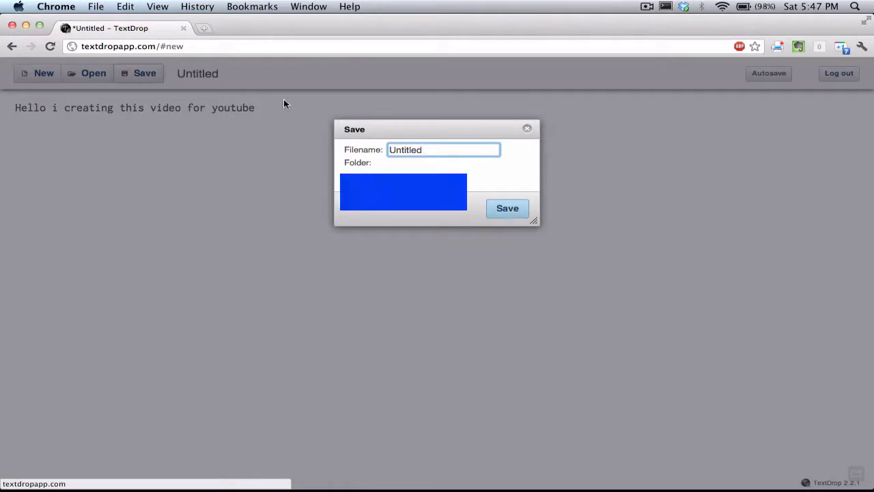
key("BackSpace")
key("BackSpace")
key("BackSpace")
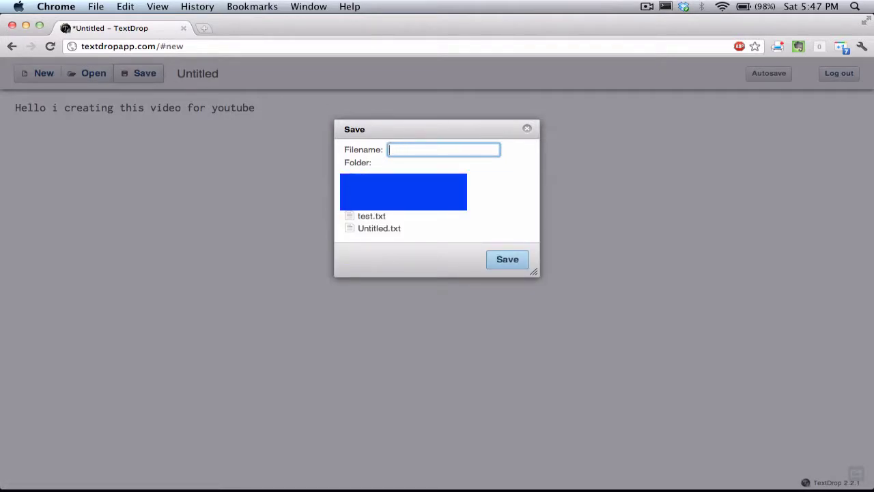
type("youtube")
left_click(513, 260)
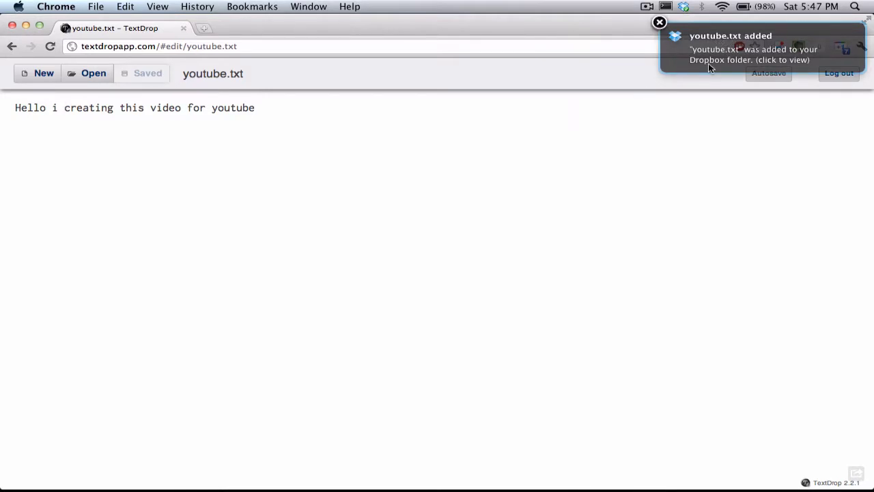
left_click(711, 50)
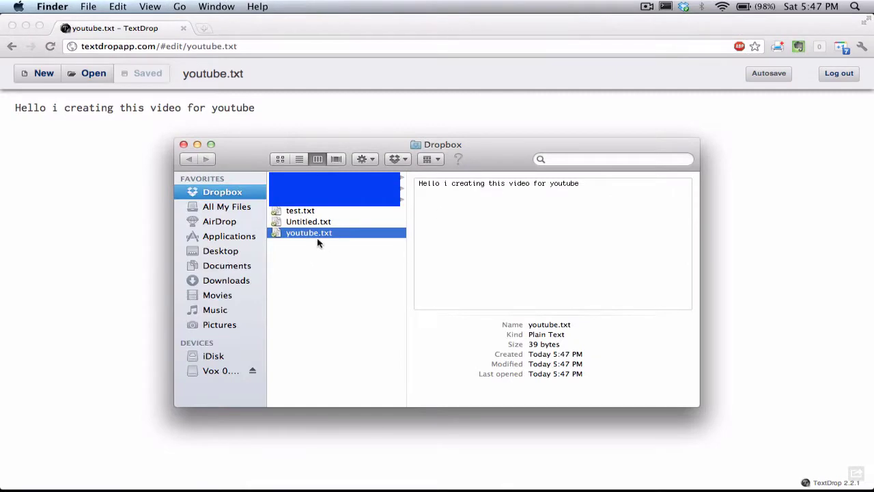
right_click(317, 232)
left_click(334, 236)
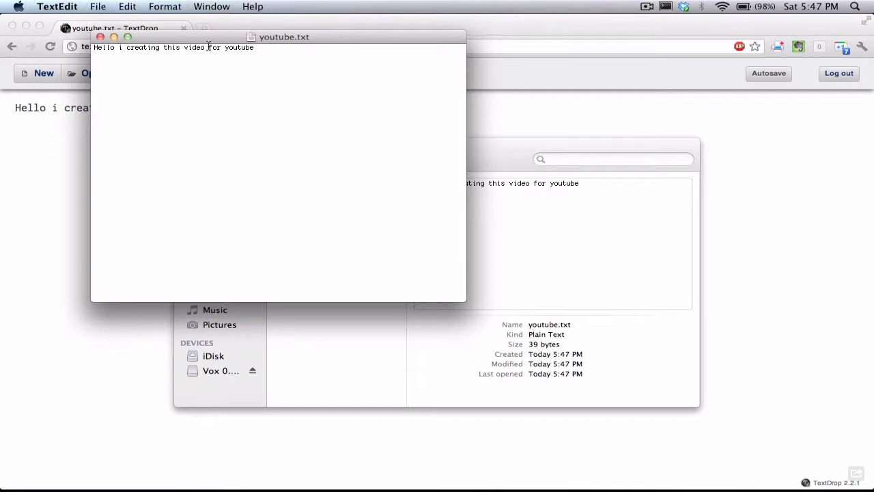
left_click(100, 37)
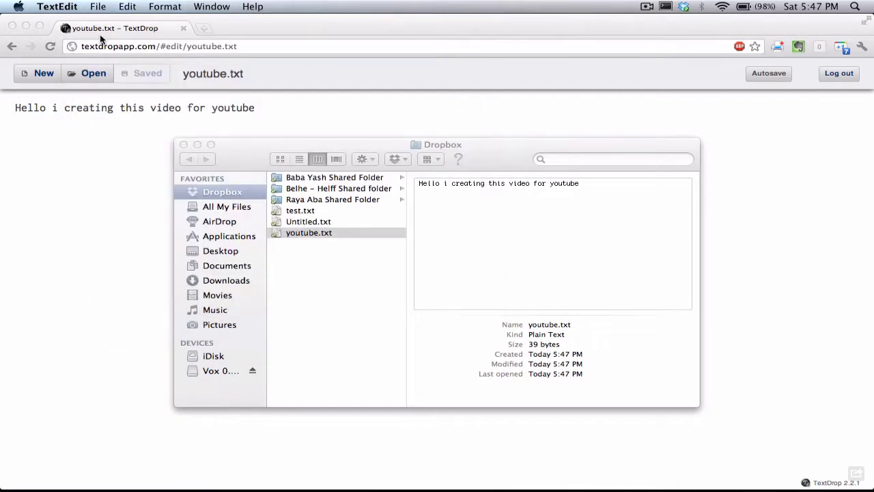
left_click(185, 146)
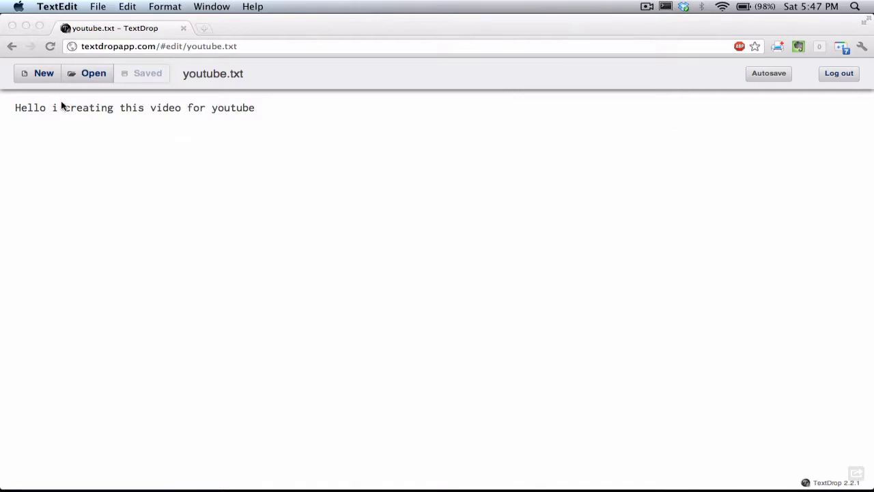
Step: Insert 'am' after 'i' so the line reads 'Hello i am creating this video for youtube', then save
left_click(62, 106)
type("am")
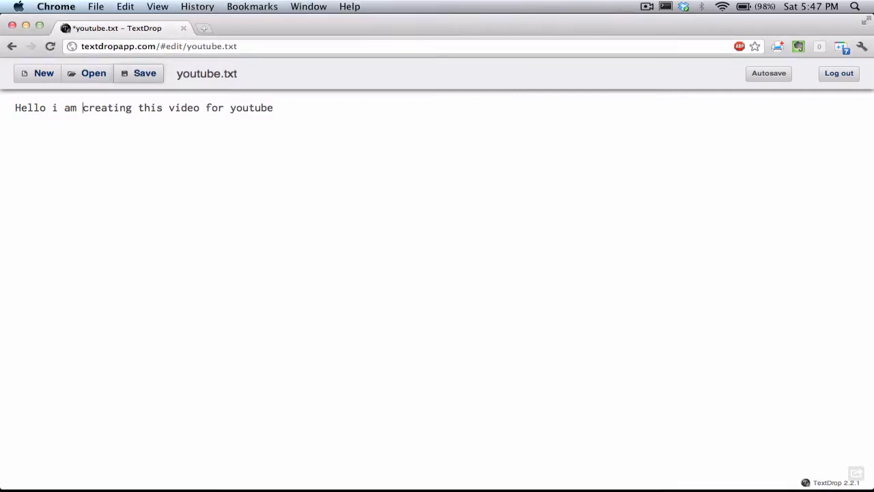
left_click(143, 75)
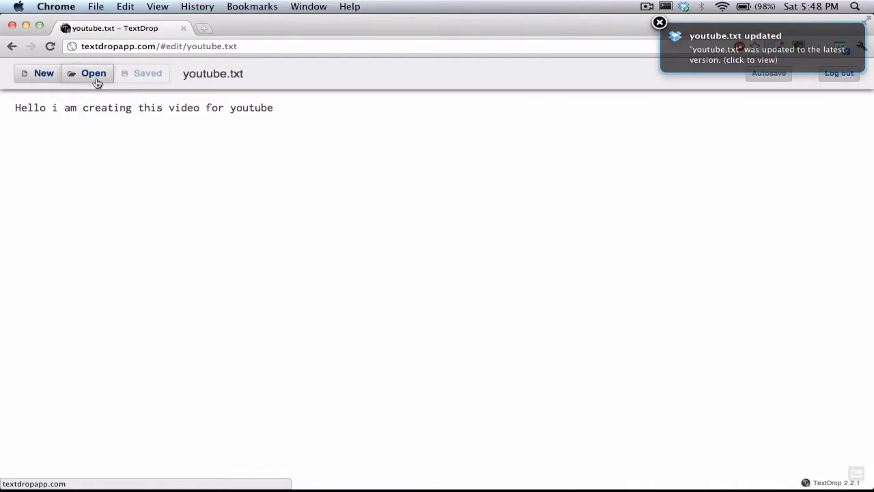
Step: Retry the Open dialog until it lists test.txt, Untitled.txt and youtube.txt
left_click(97, 83)
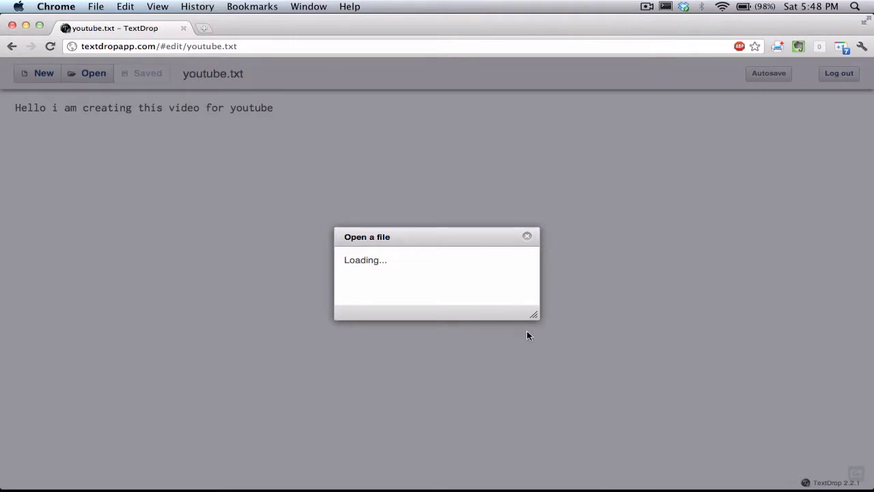
left_click(527, 236)
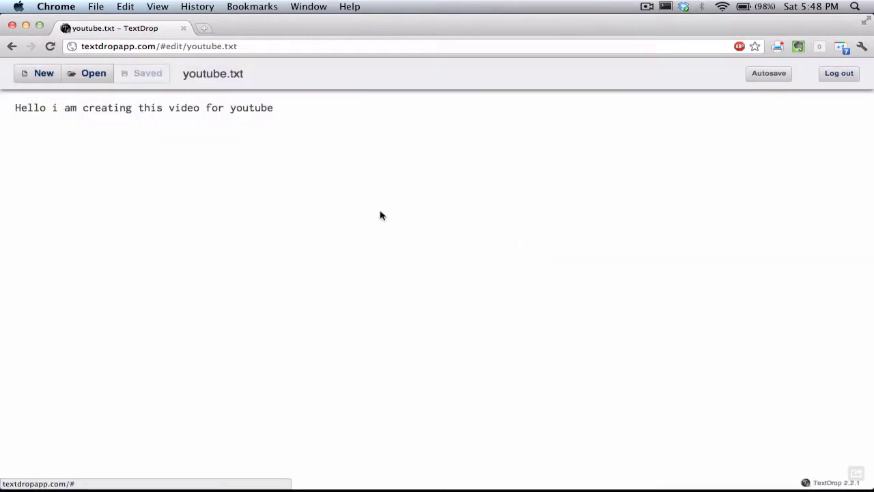
left_click(92, 76)
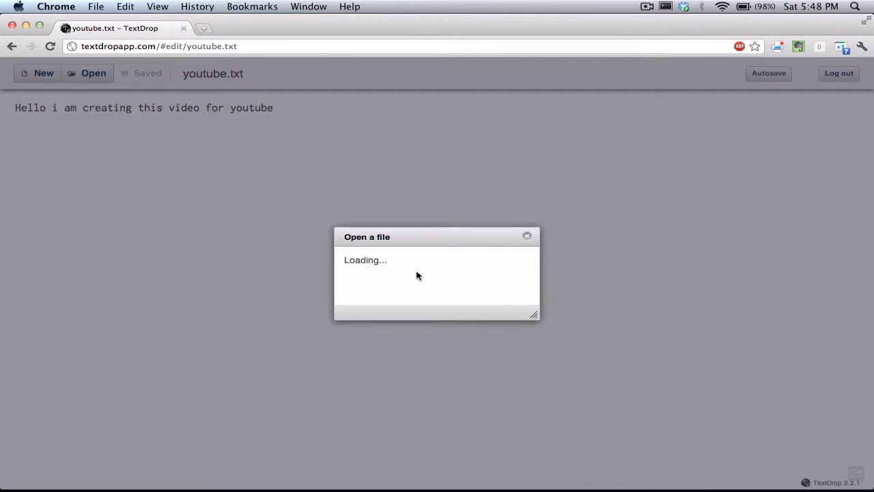
left_click(529, 238)
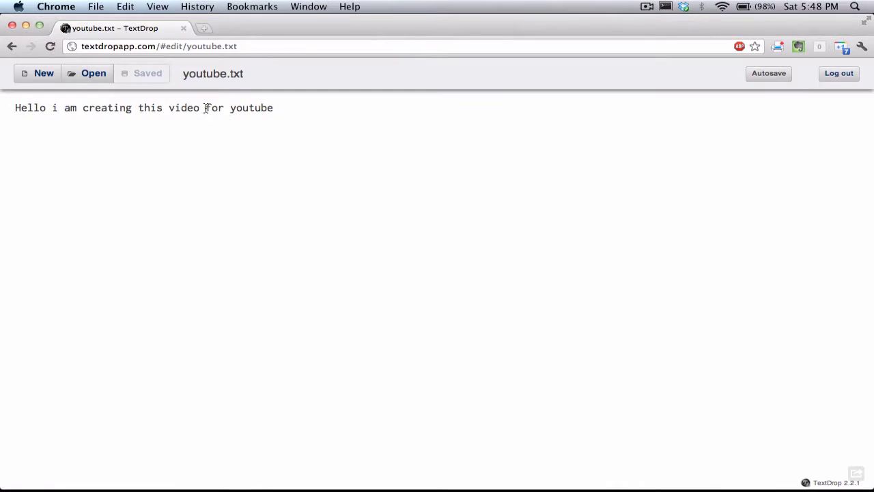
left_click(71, 76)
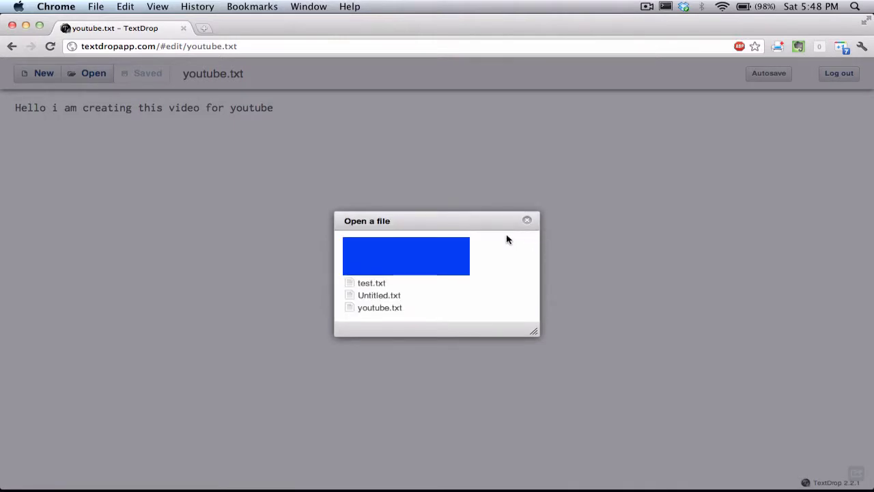
Step: Open test.txt from the Dropbox file list in the editor
left_click(367, 284)
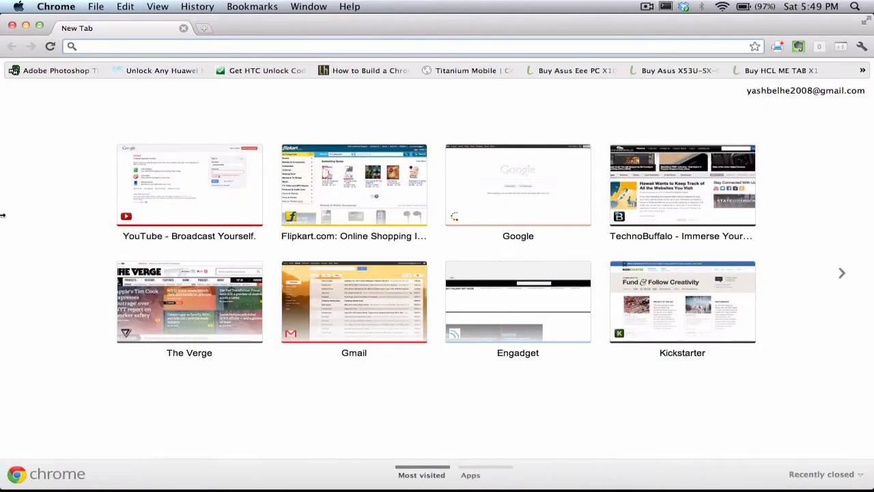
Step: Go to dropbox.com and log out of the Dropbox account
type("dropbox.com")
key("Return")
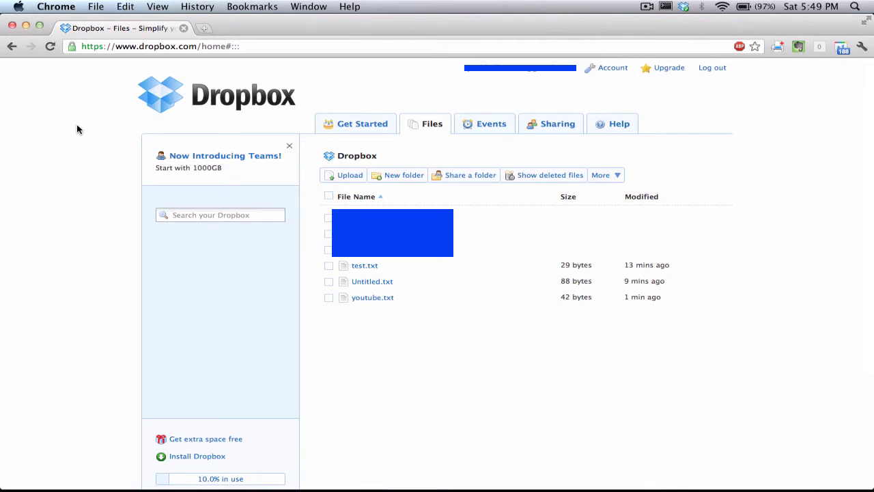
left_click(713, 68)
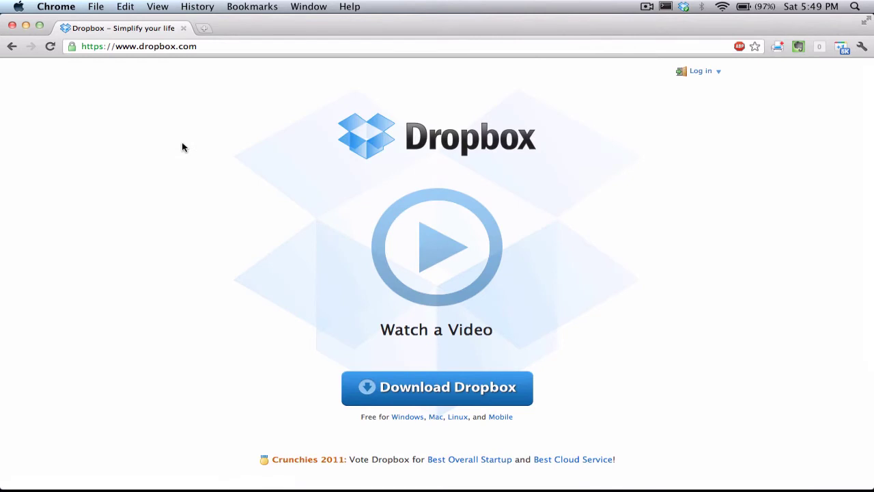
left_click(642, 7)
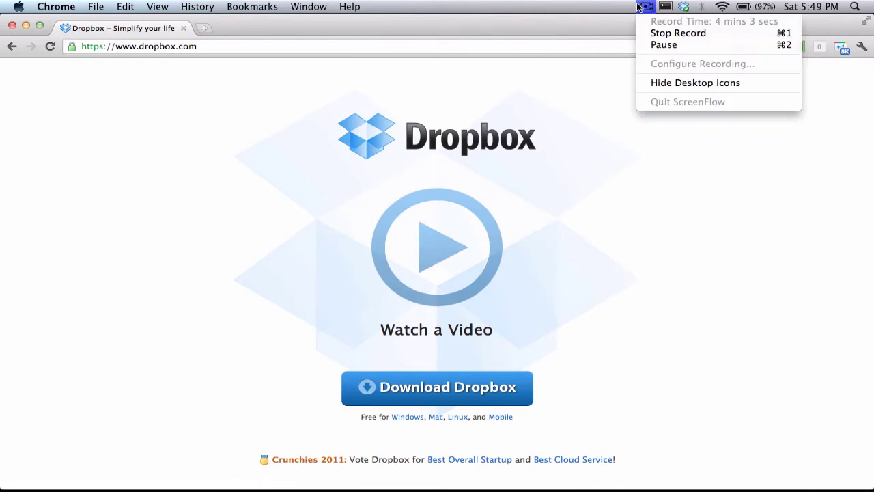